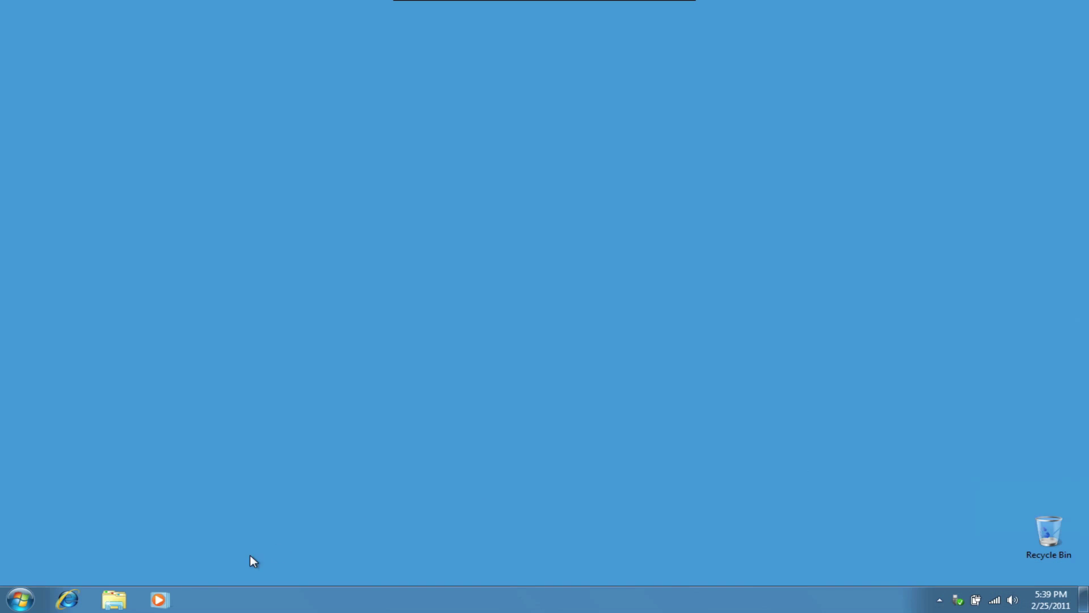
left_click(67, 599)
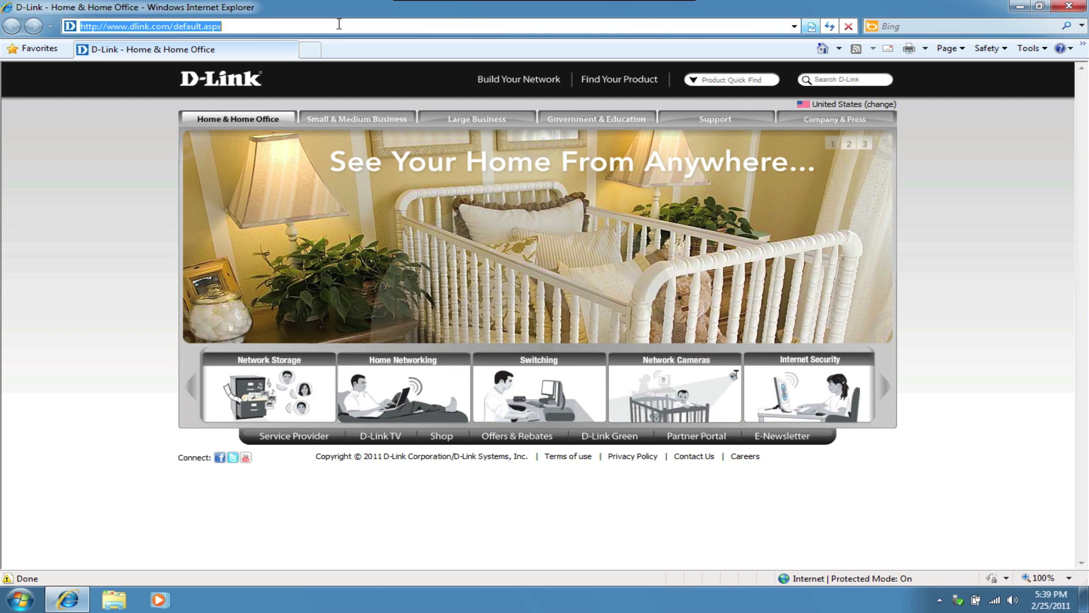
type("192.")
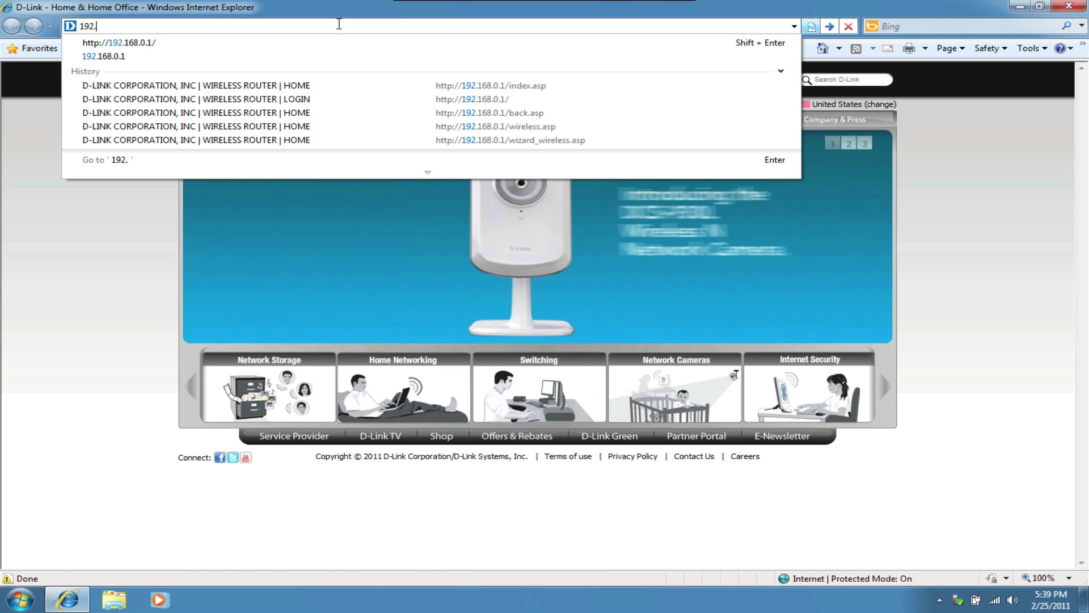
type("168")
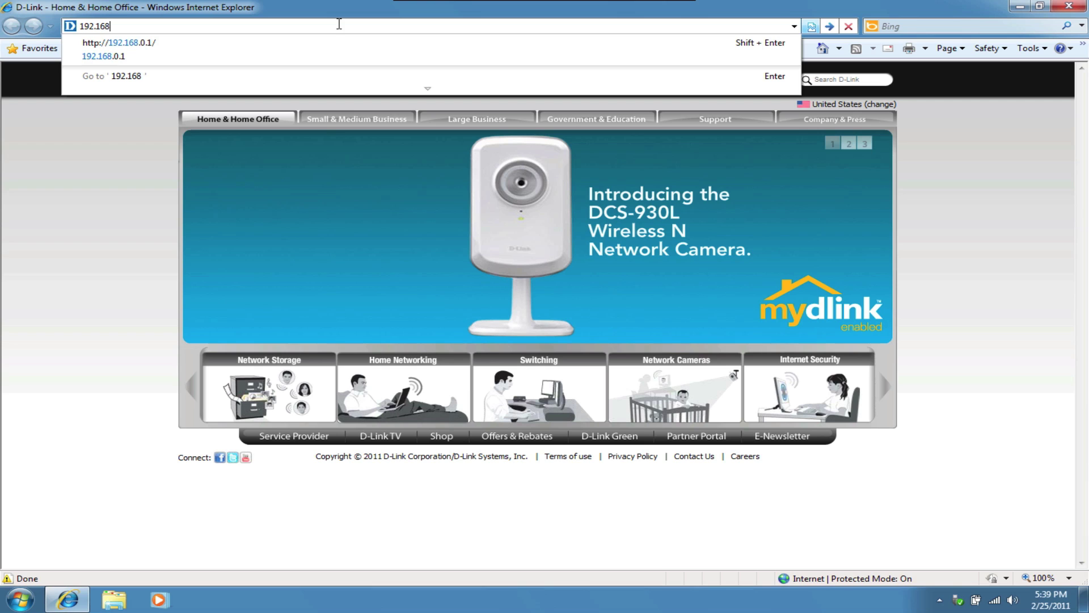
type(".0.1")
key("Return")
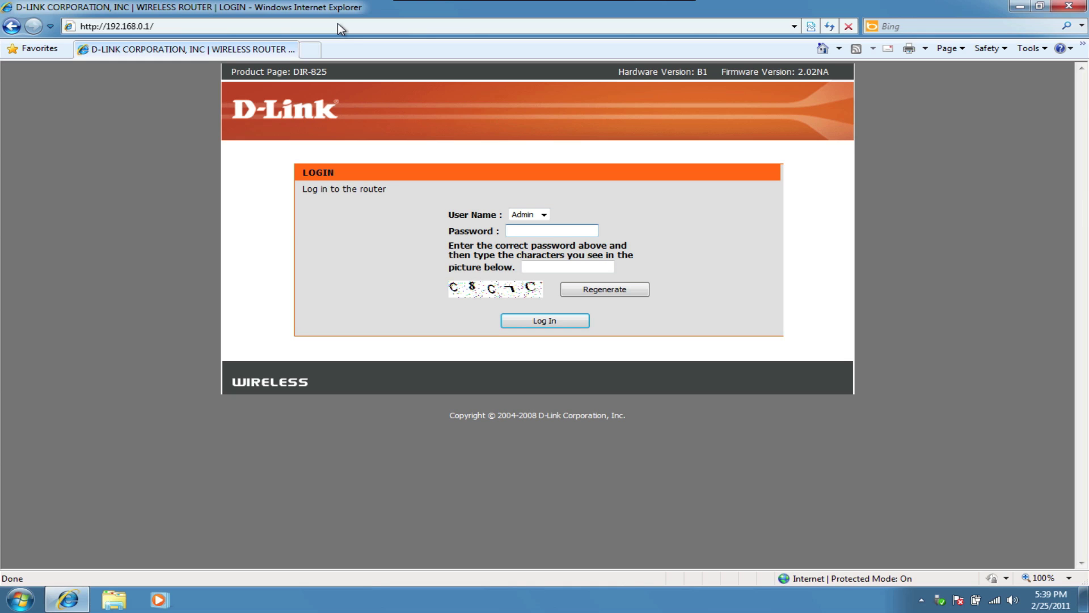
left_click(554, 324)
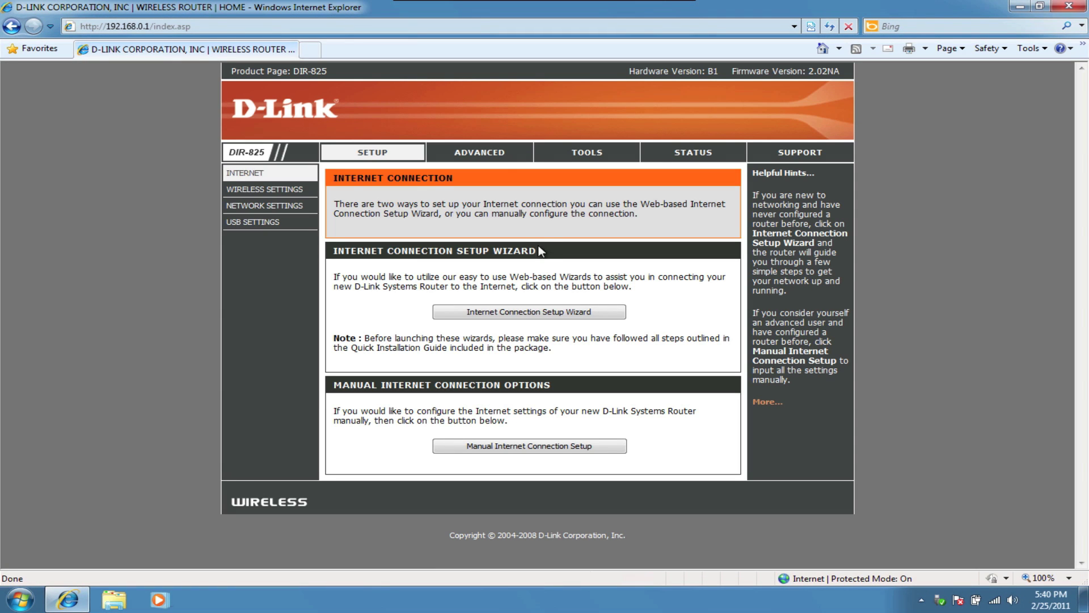
Go to ADVANCED > GUEST ZONE and tick Enable Guest Zone for 2.4GHz
left_click(497, 156)
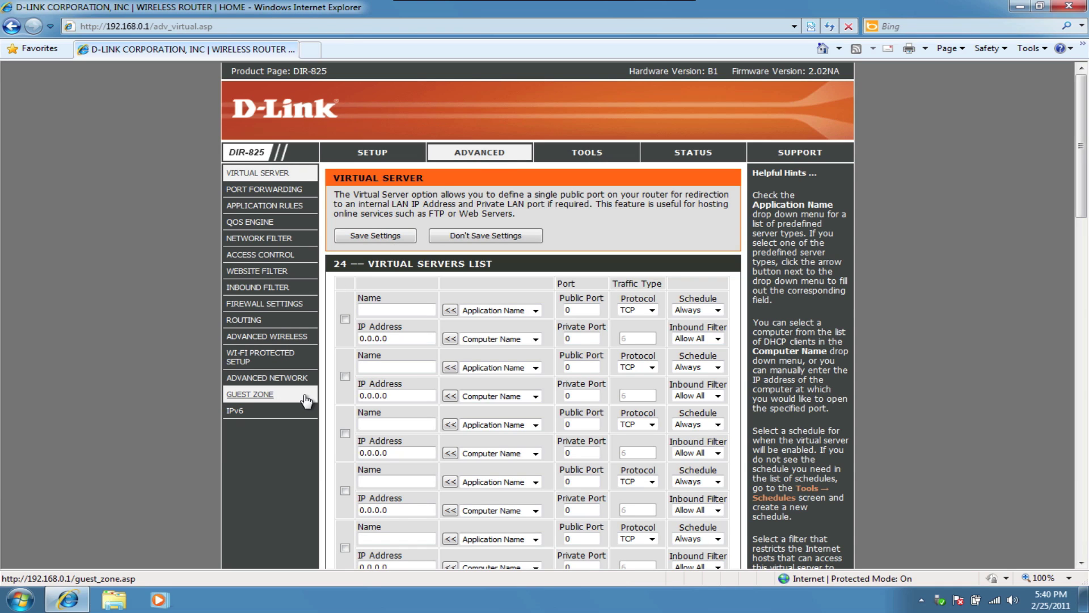
left_click(249, 394)
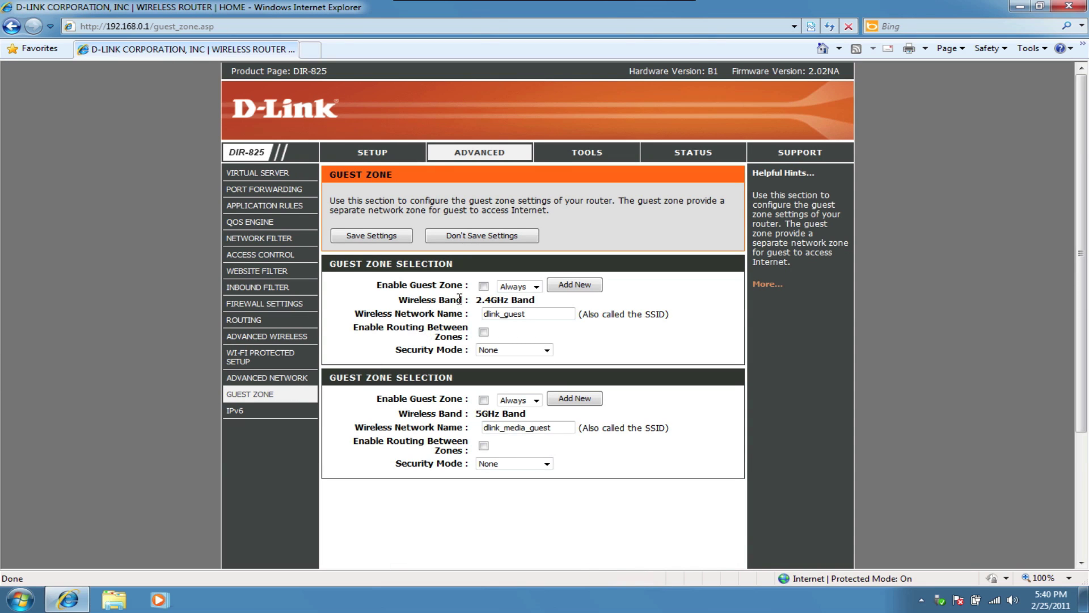
left_click(484, 286)
Set 2.4GHz guest security to WPA-Personal, replace the pre-shared key, and save
left_click(548, 351)
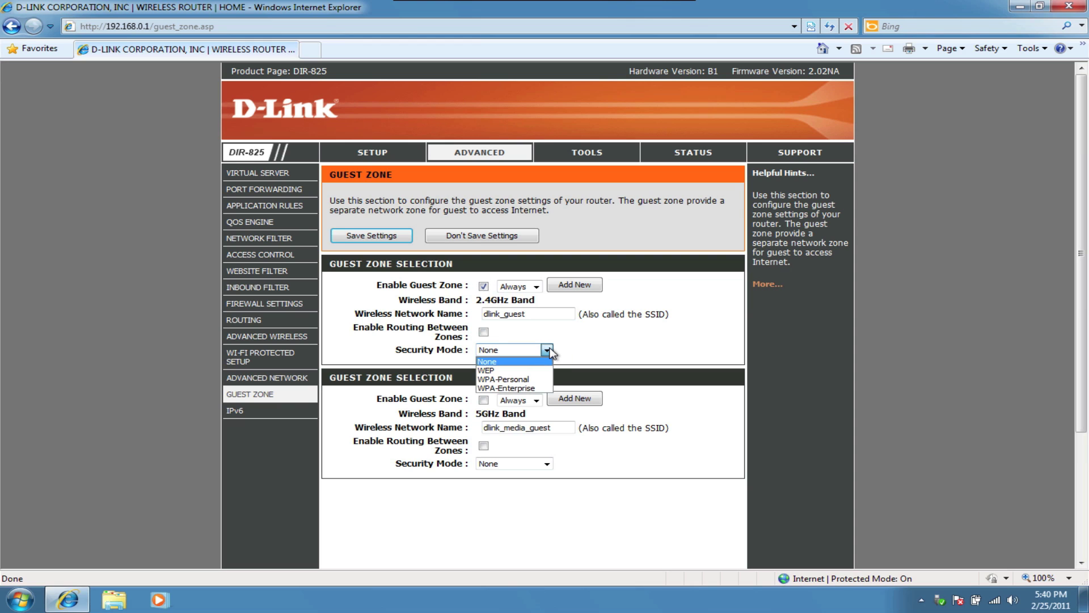
left_click(545, 380)
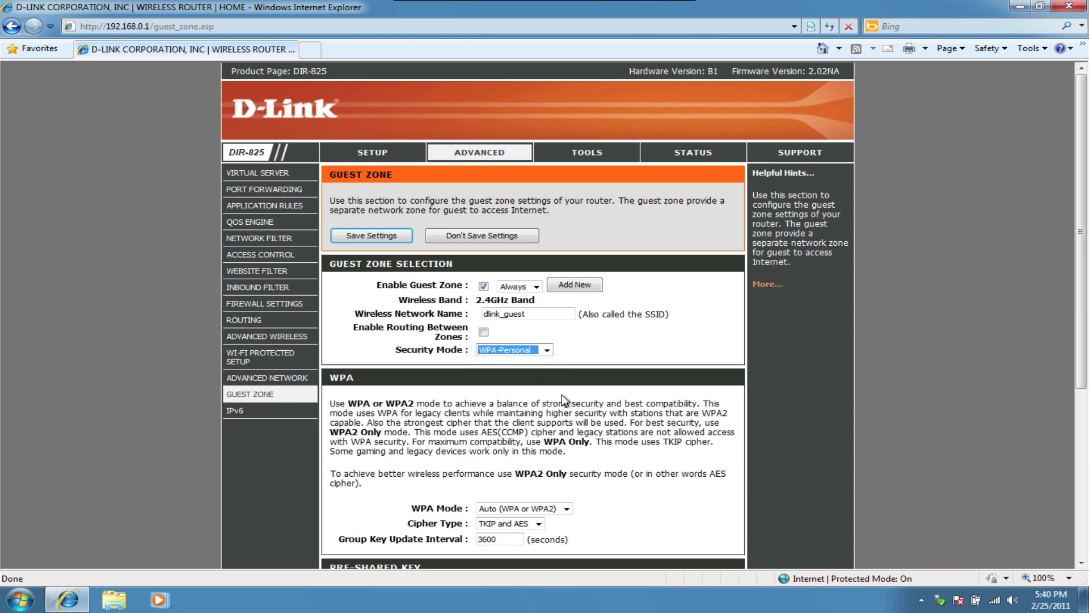
scroll(581, 400, "down", 3)
scroll(581, 400, "down", 2)
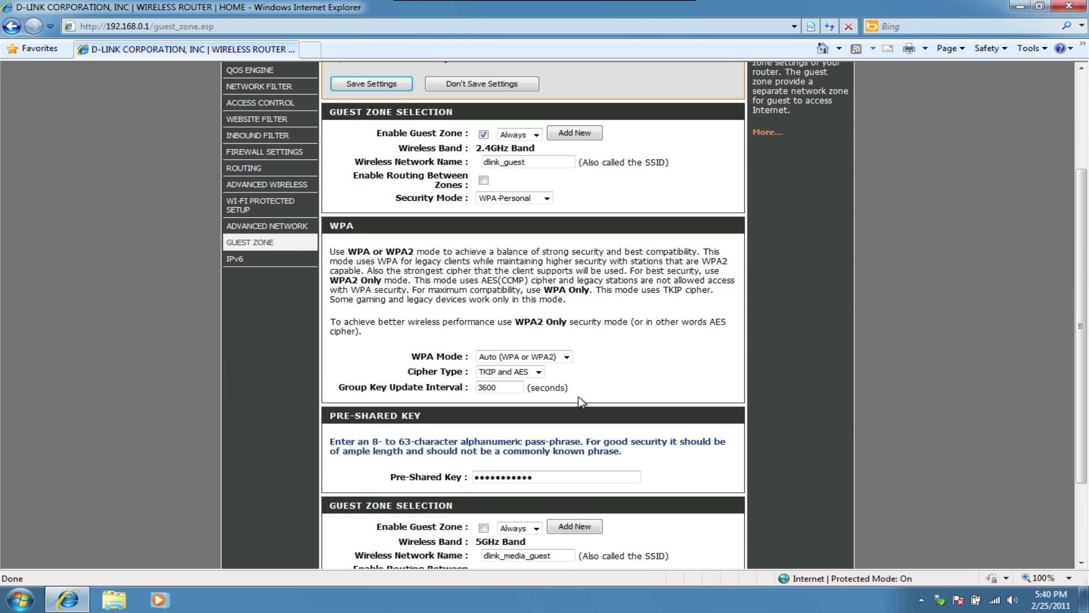
double_click(550, 477)
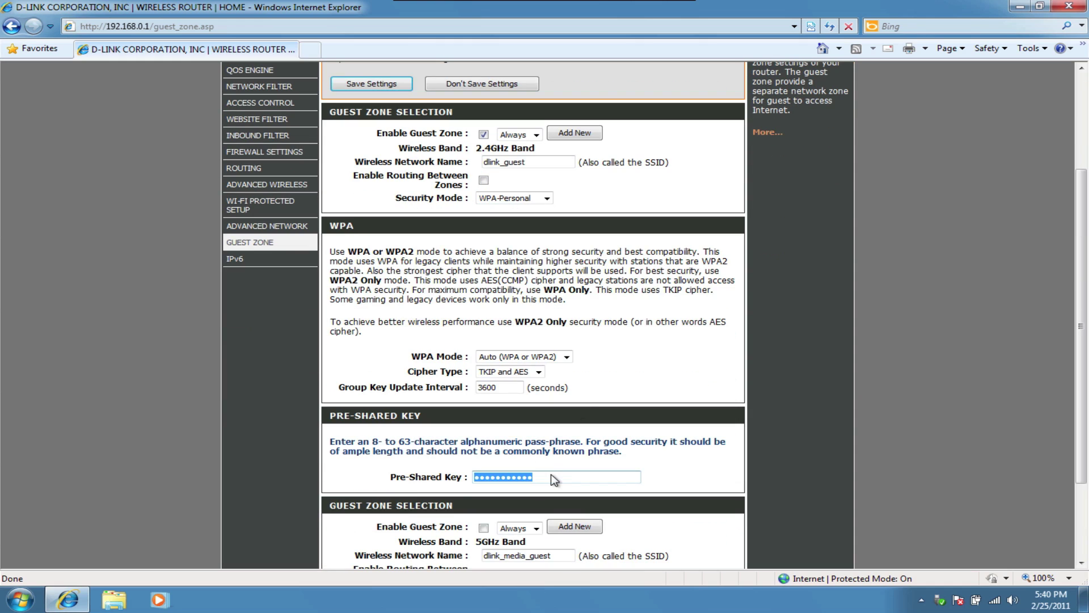
type("a")
scroll(715, 486, "down", 3)
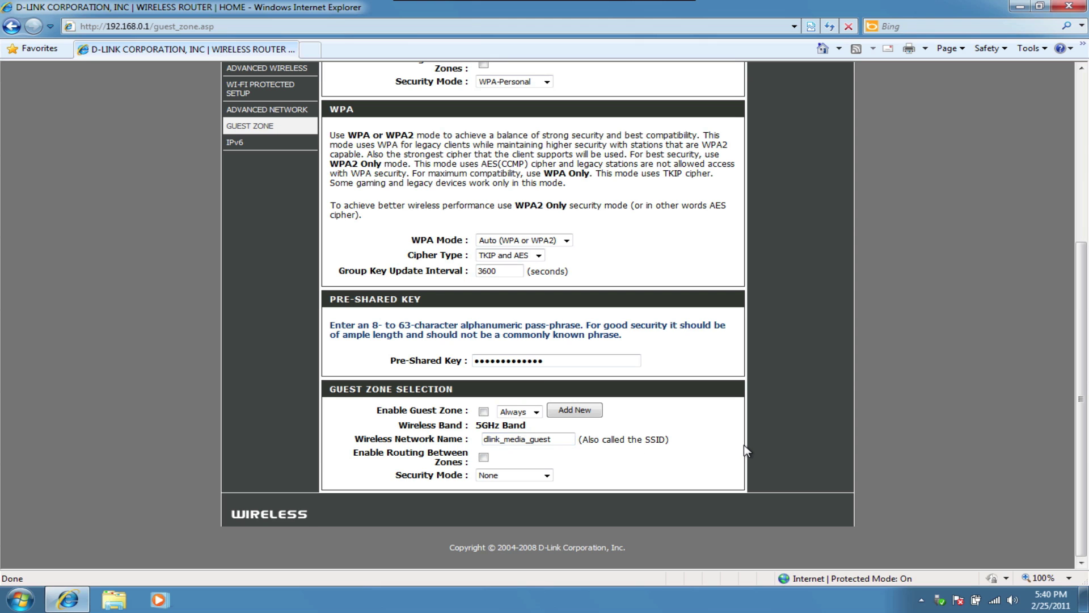
scroll(748, 450, "up", 8)
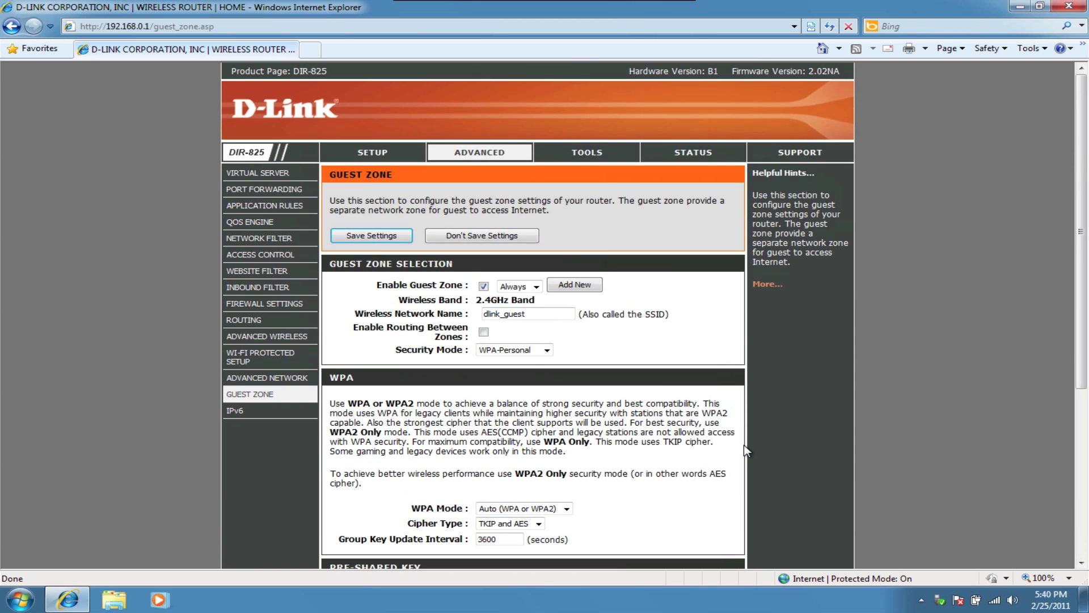
left_click(381, 232)
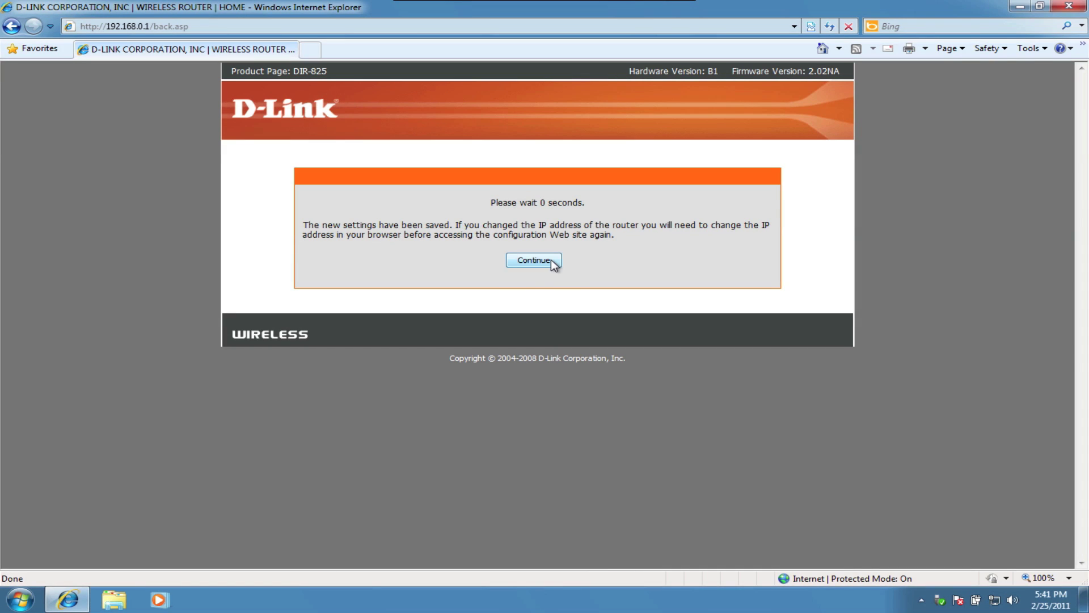
Continue back to the Guest Zone page and show the available wireless networks
left_click(533, 260)
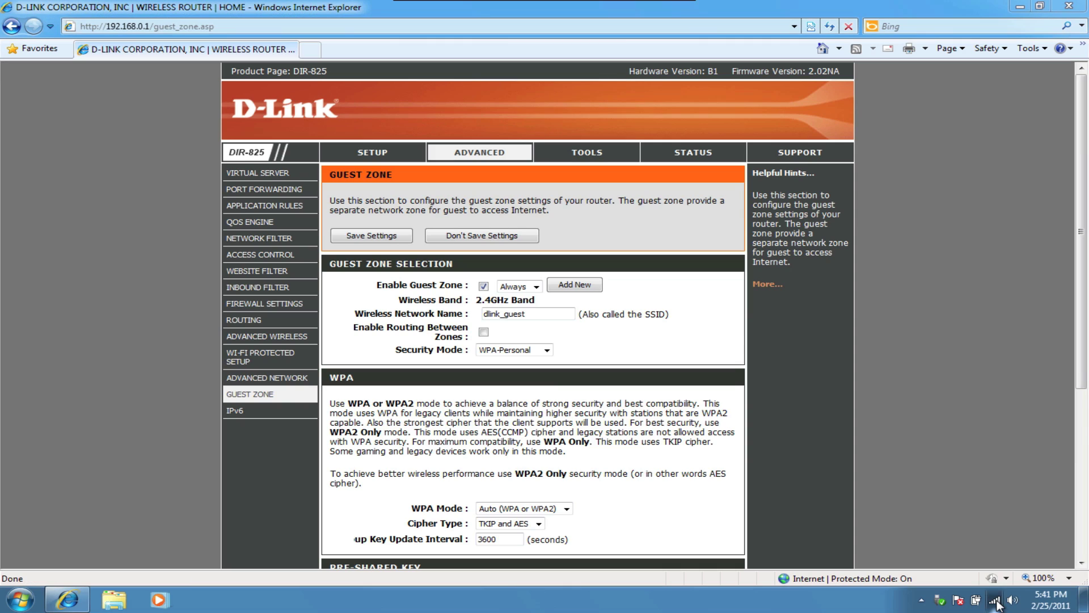
left_click(995, 602)
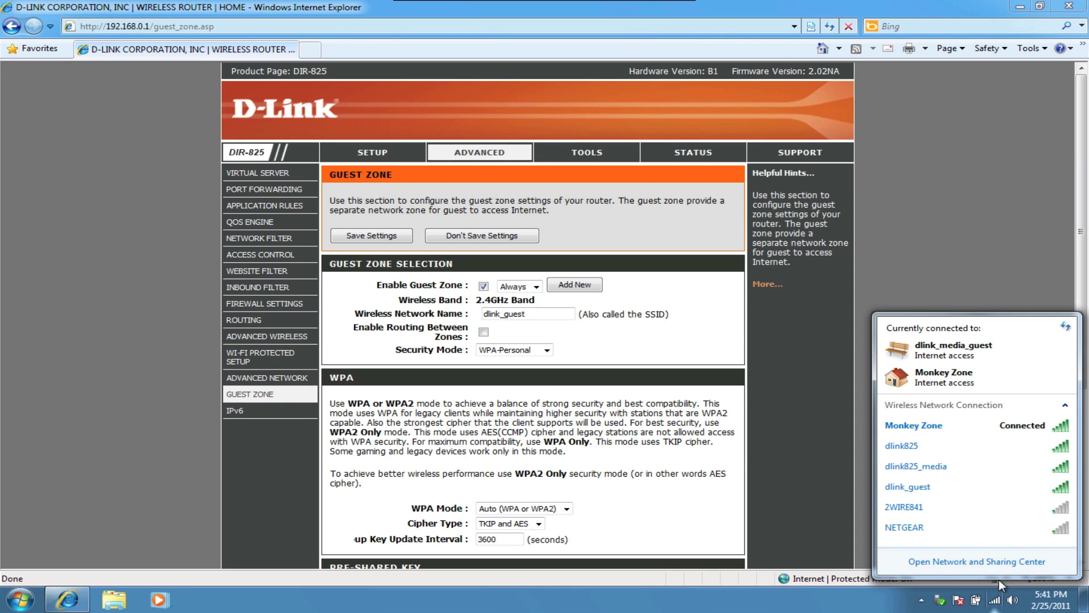
Connect to dlink_guest with its security key and confirm it reports Internet access
left_click(988, 488)
left_click(1052, 511)
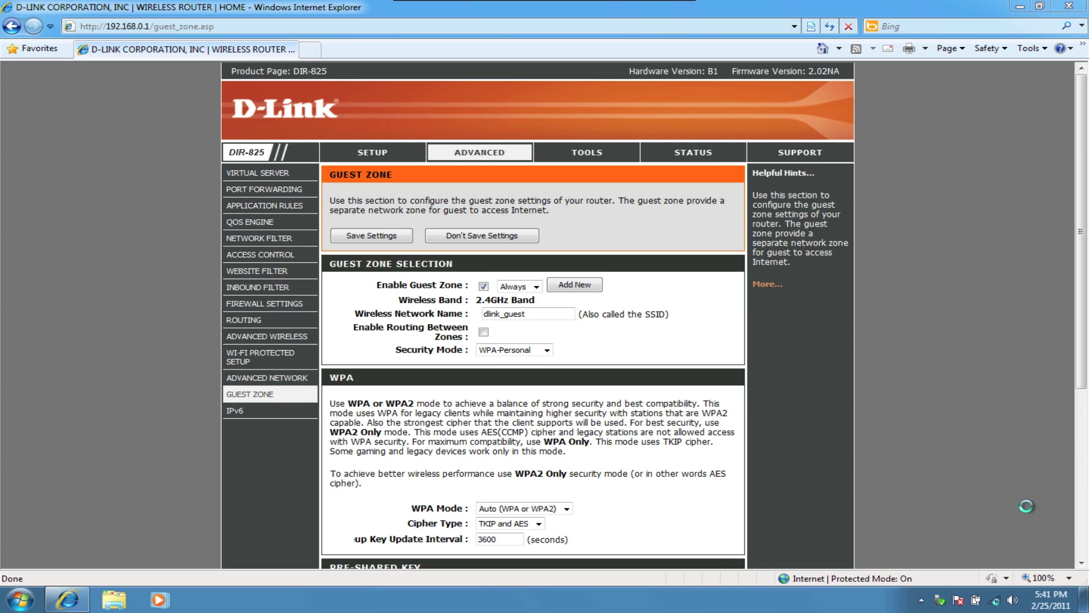
type("********")
key("Return")
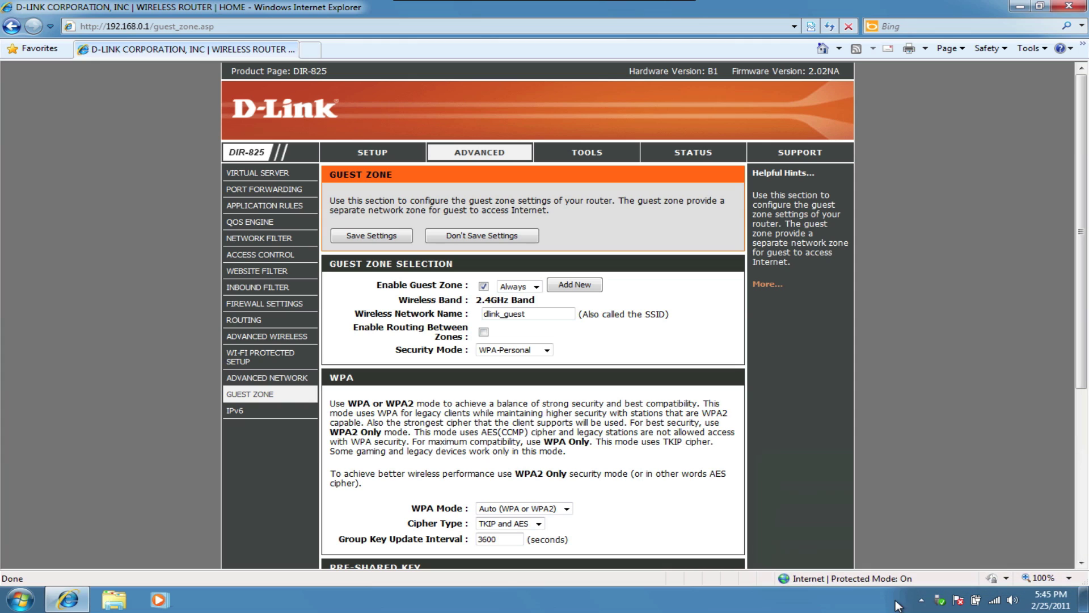
left_click(996, 601)
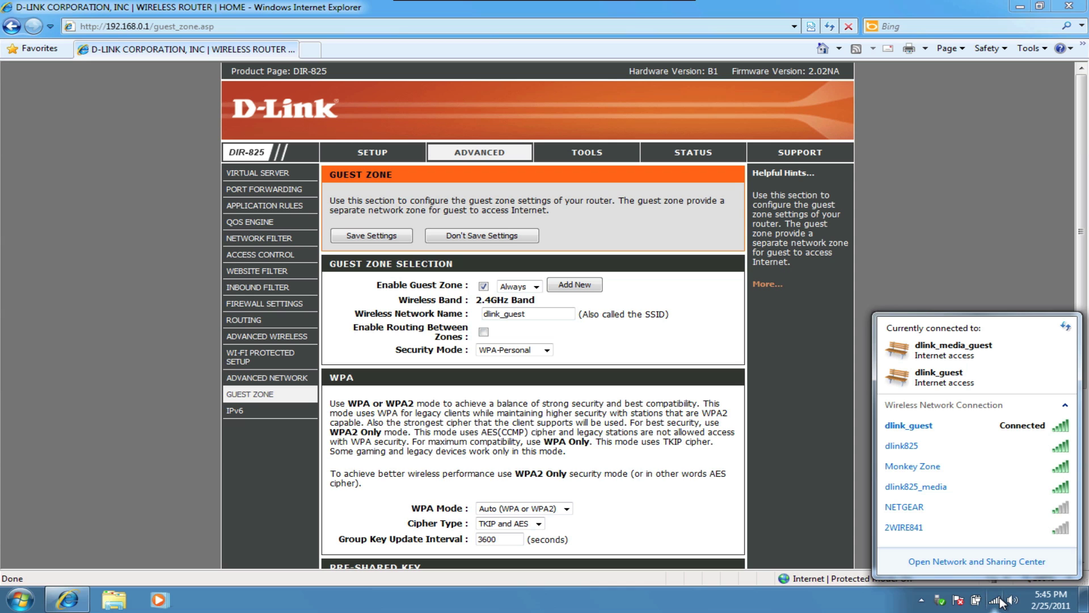
left_click(1000, 602)
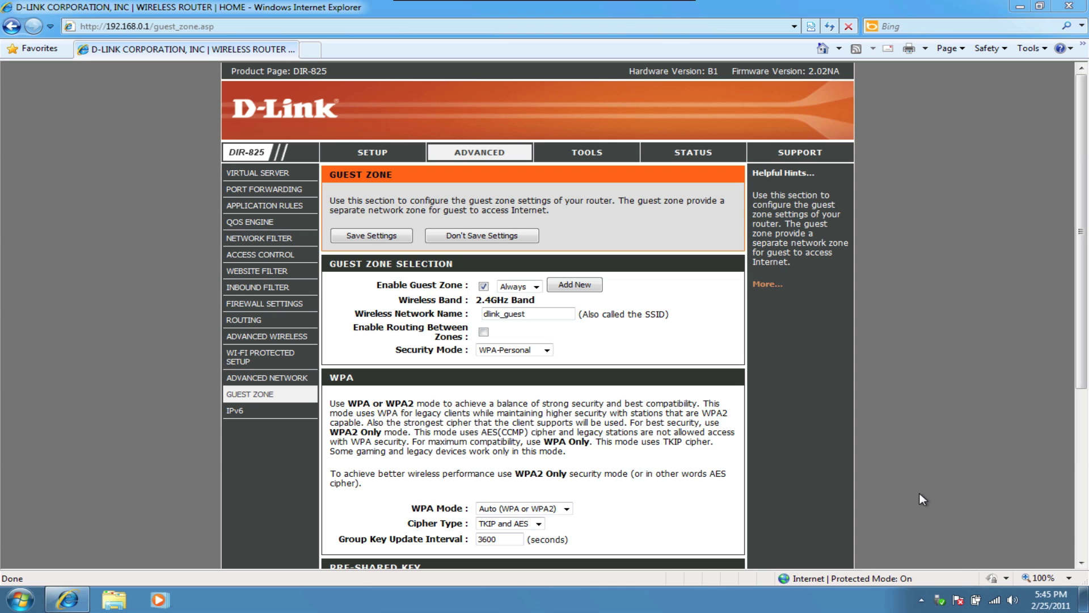